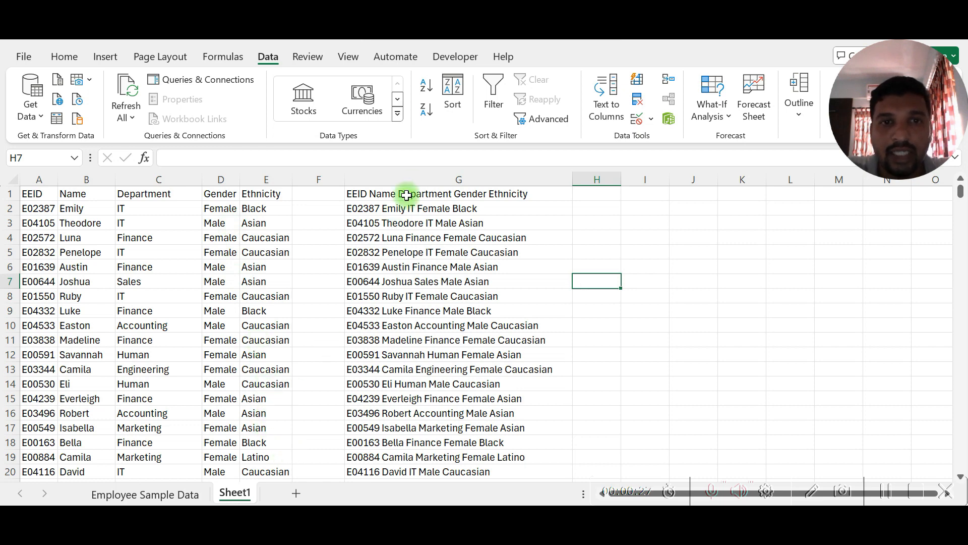
click(412, 175)
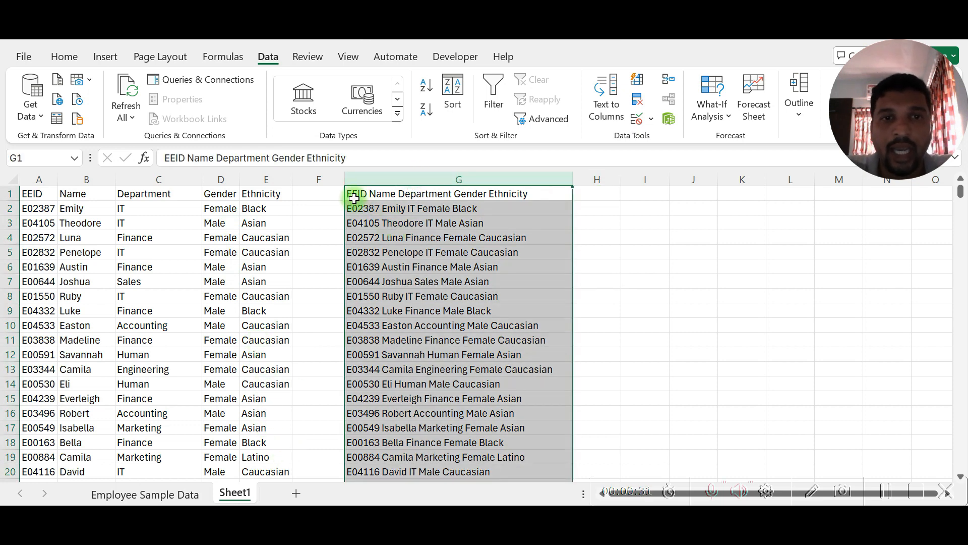
click(479, 290)
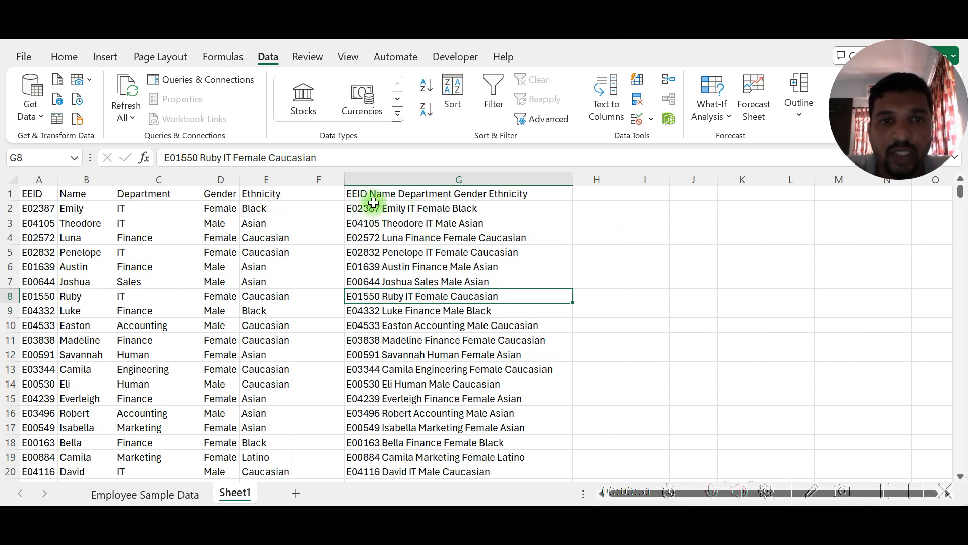
click(434, 195)
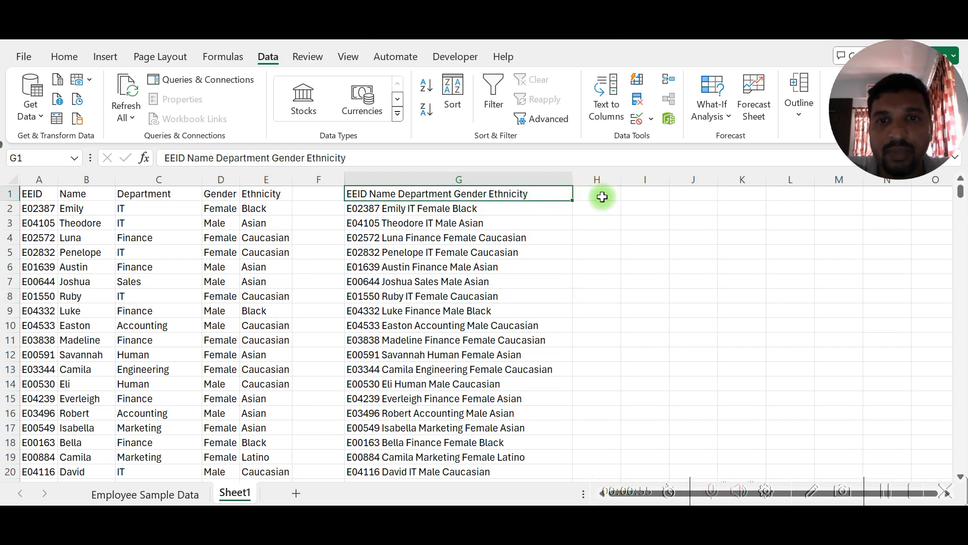
Enter the word "space" in cell H1 beside the combined text column.
click(602, 196)
text(Sapc)
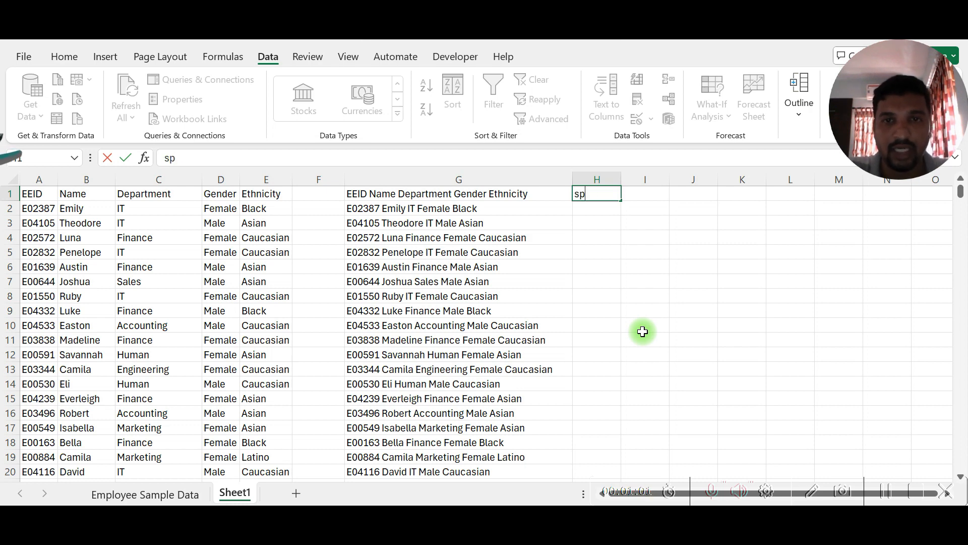
key(Return)
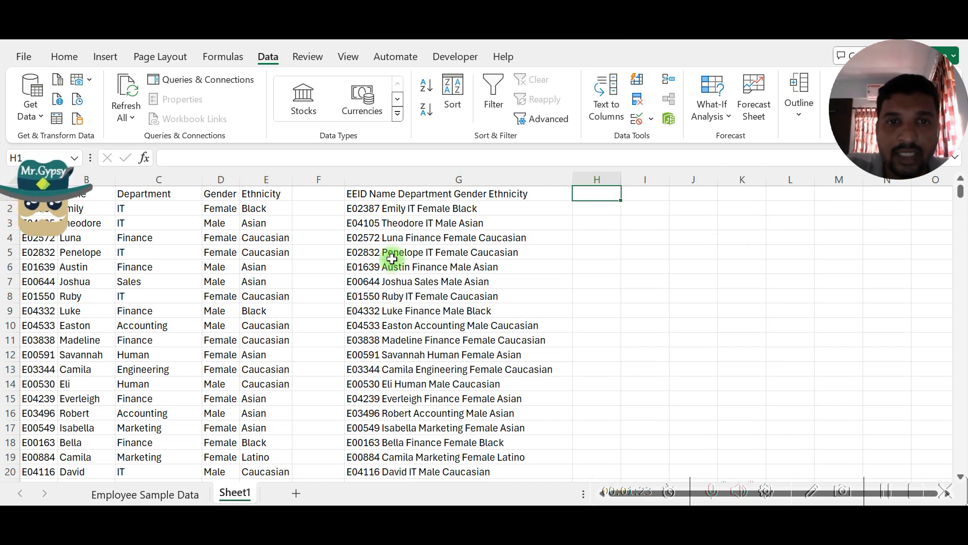
Start Text to Columns on column G, choosing Fixed width as the original data type.
click(437, 176)
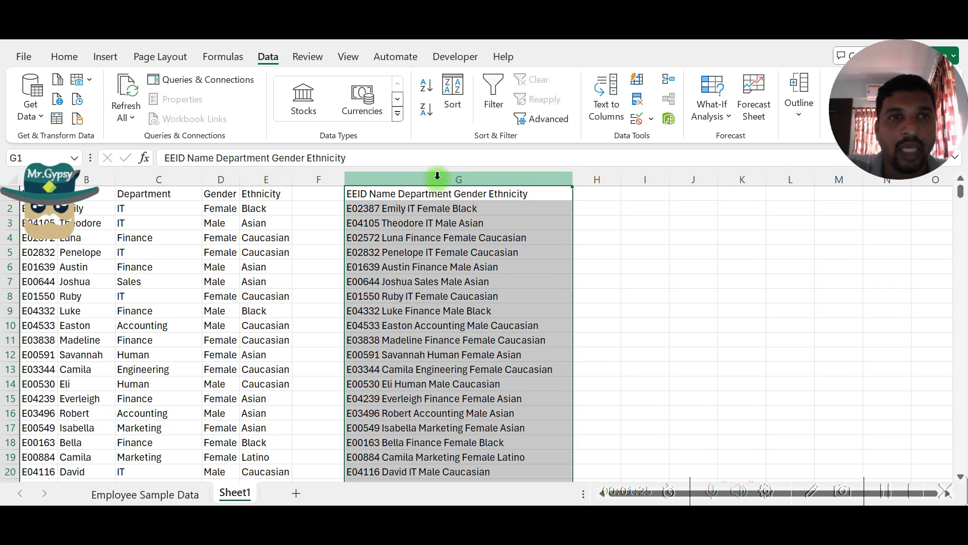
click(65, 97)
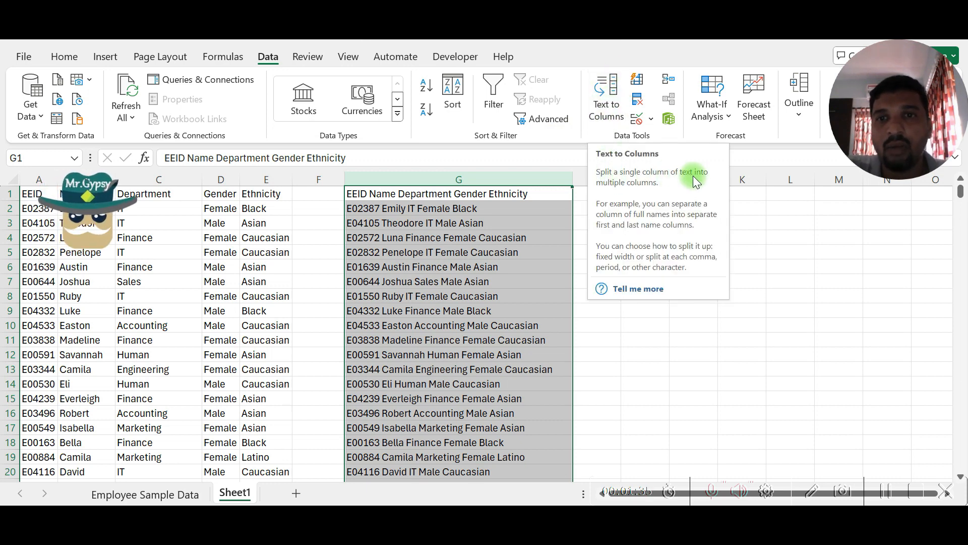
click(603, 95)
drag(589, 118, 656, 72)
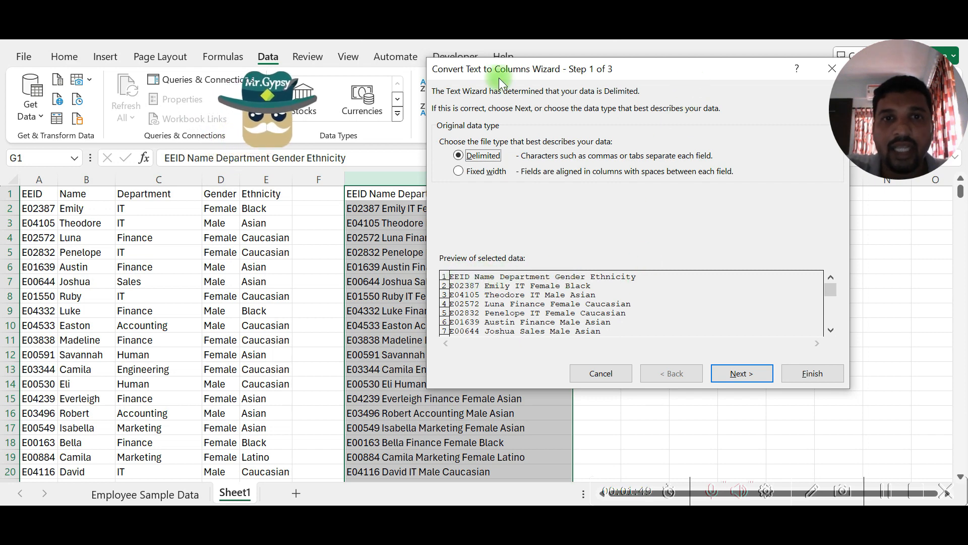
drag(609, 65, 442, 76)
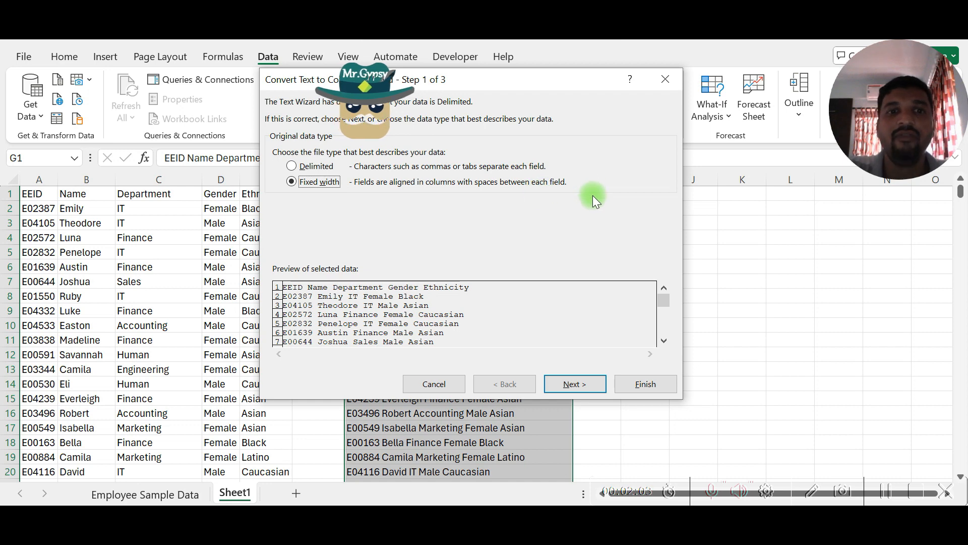
click(574, 383)
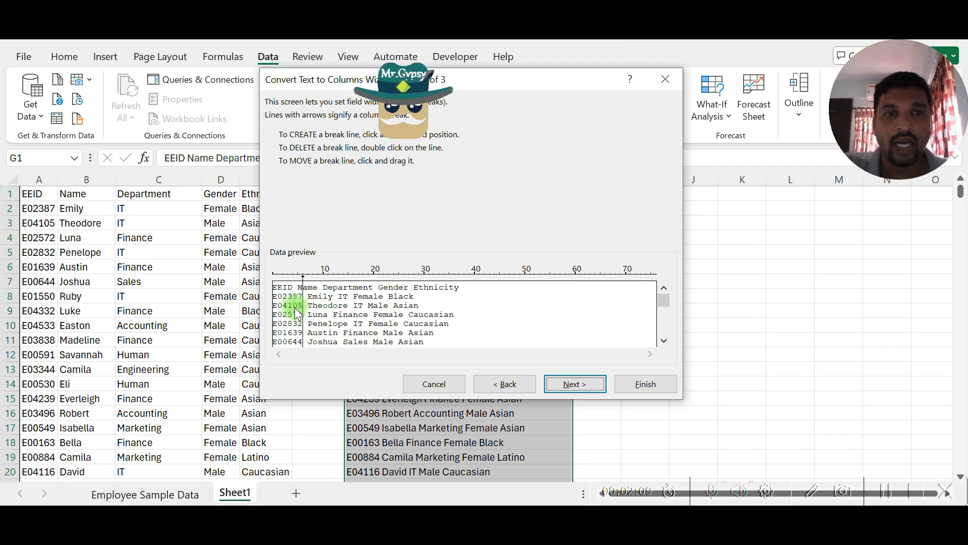
Set the fixed-width breaks after the EEID and at position 20, and complete the split in General format at $G$1.
drag(306, 293, 338, 294)
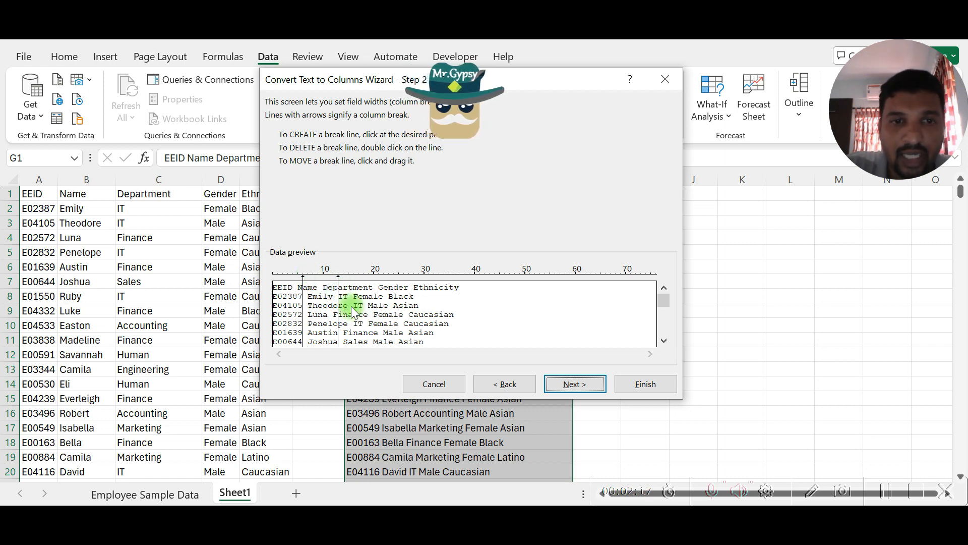
click(338, 290)
drag(340, 294, 378, 299)
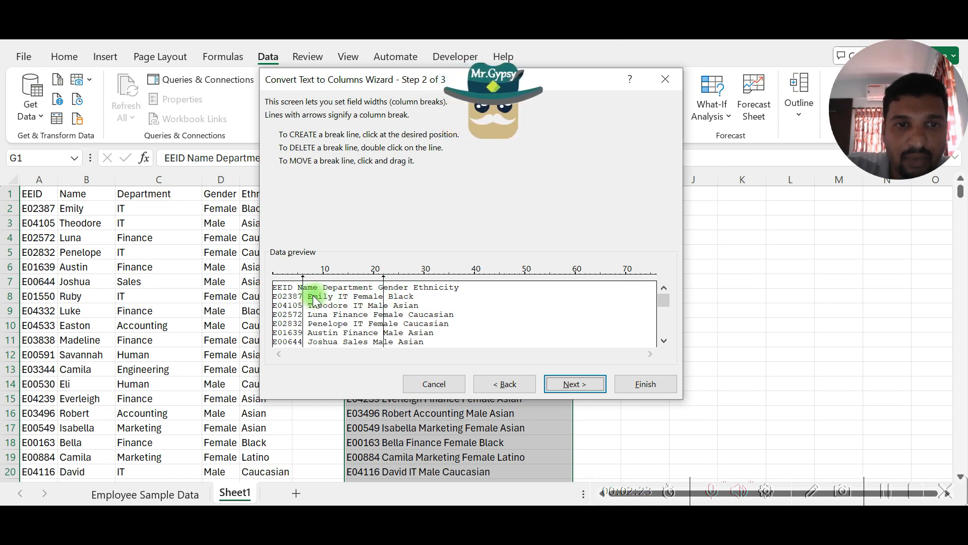
drag(305, 294, 310, 295)
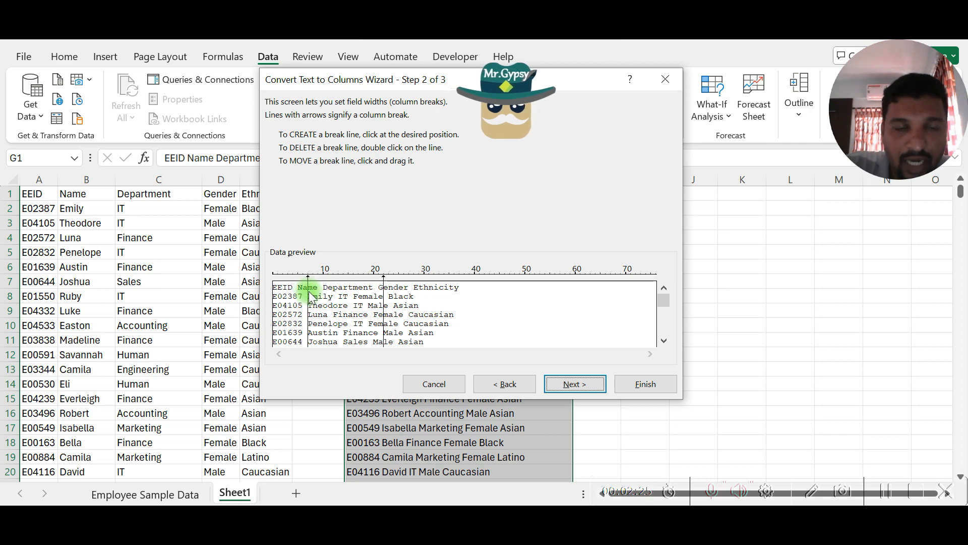
drag(305, 303, 305, 302)
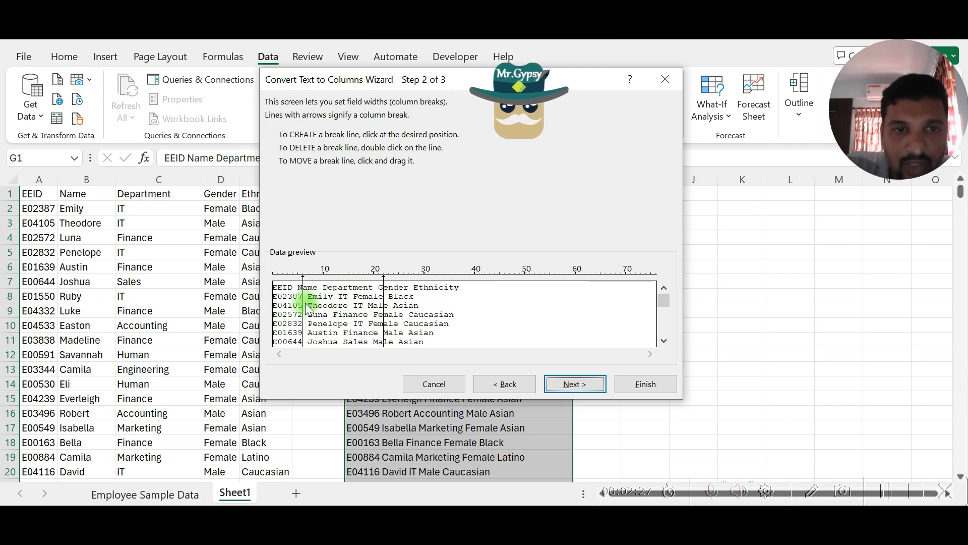
mouse_move(382, 300)
mouse_down()
mouse_move(404, 288)
mouse_move(377, 294)
mouse_up()
click(383, 295)
click(575, 384)
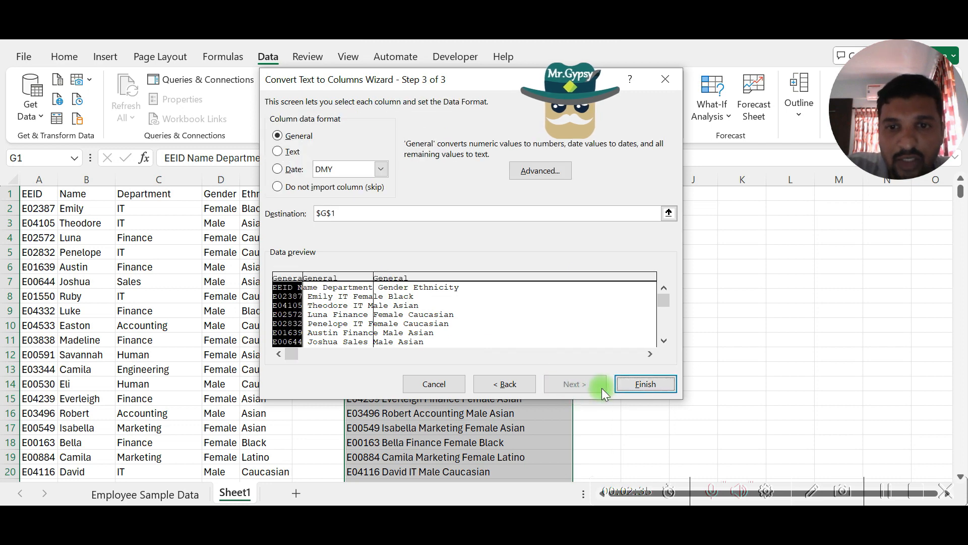
click(643, 385)
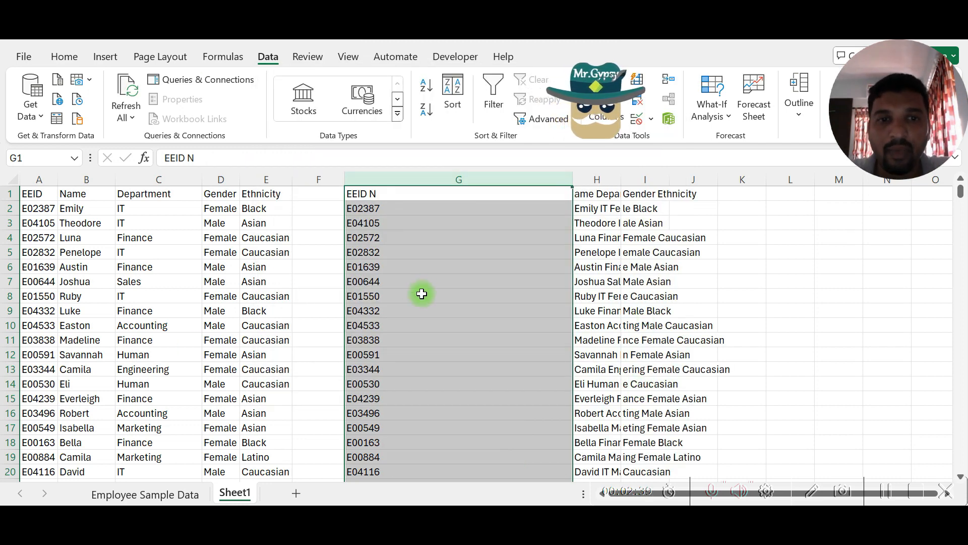
Look through the split rows and fit the widths of columns G, H and I to their contents.
scroll(438, 364, down, 4)
scroll(438, 363, down, 20)
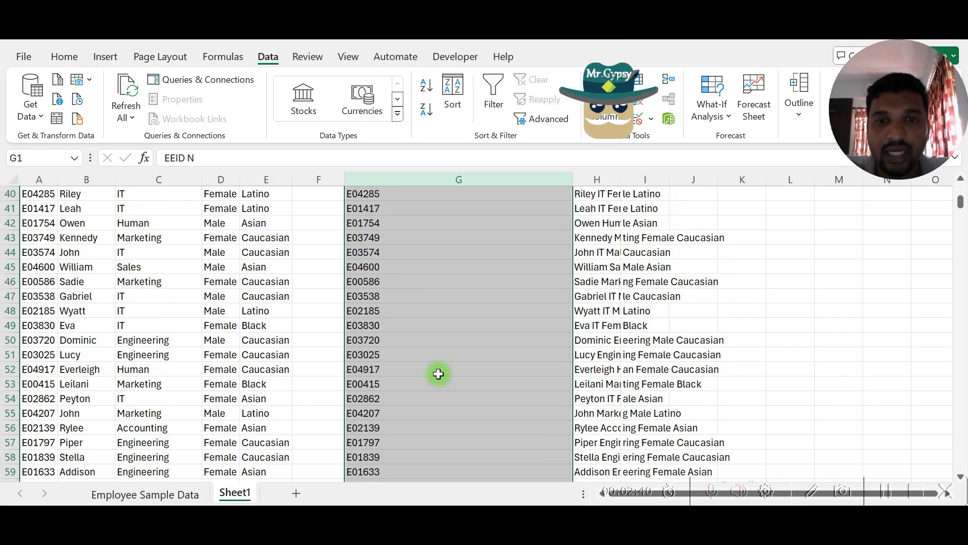
scroll(438, 373, up, 20)
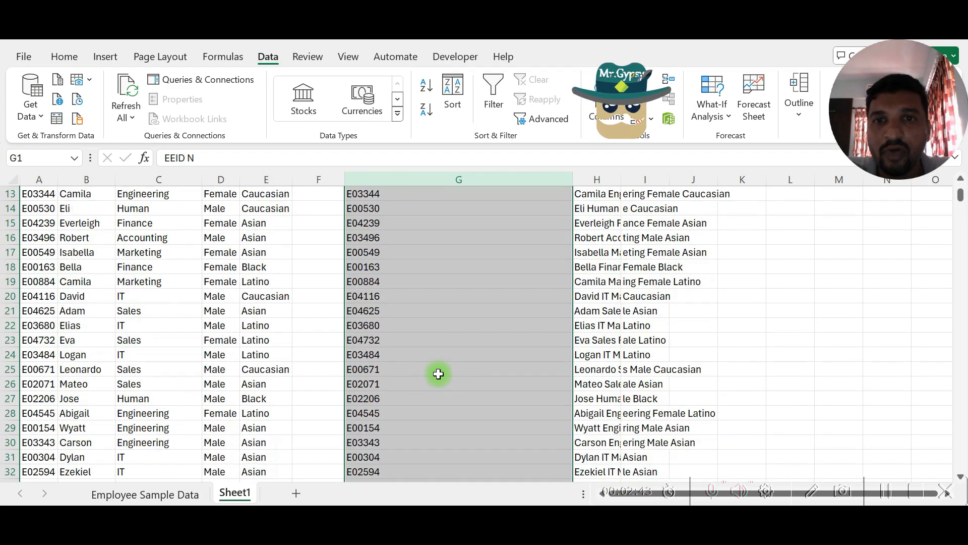
double_click(621, 180)
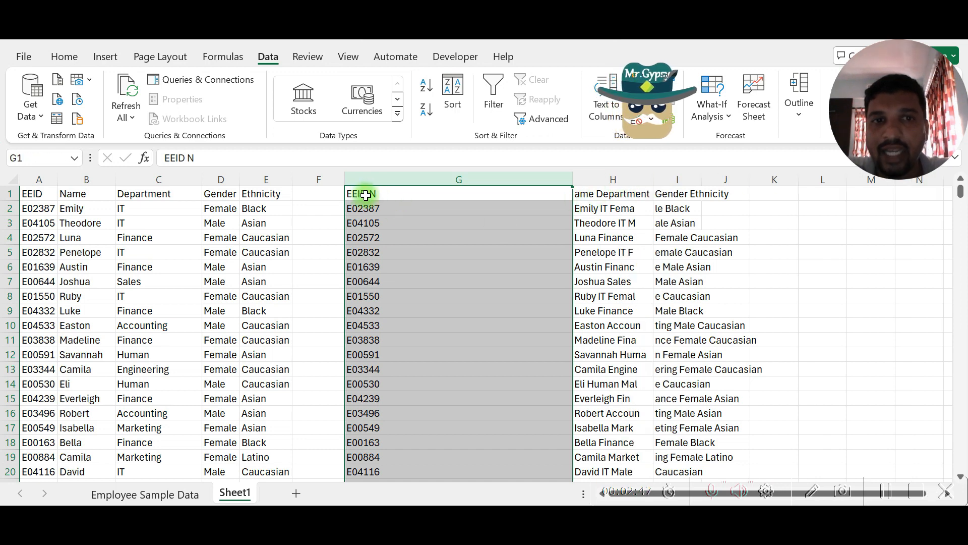
double_click(701, 180)
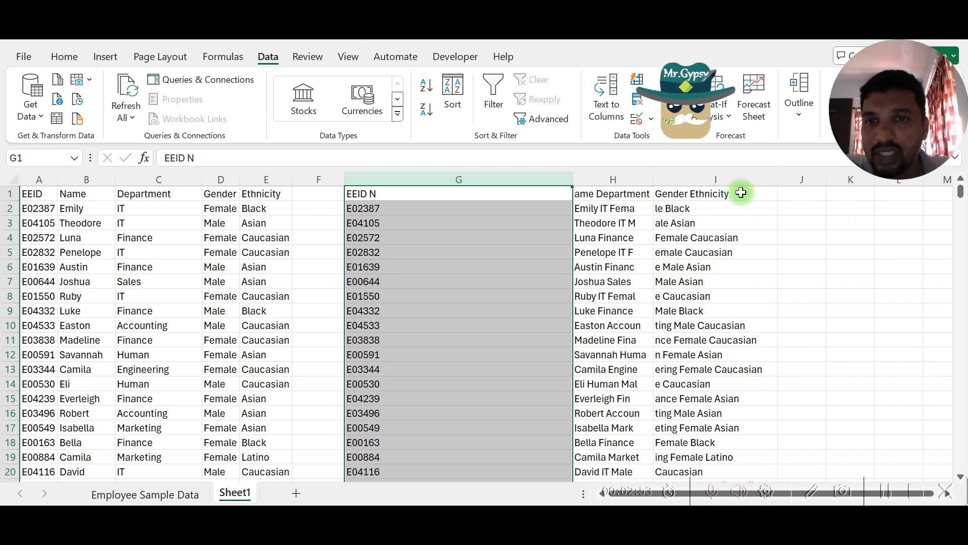
click(585, 207)
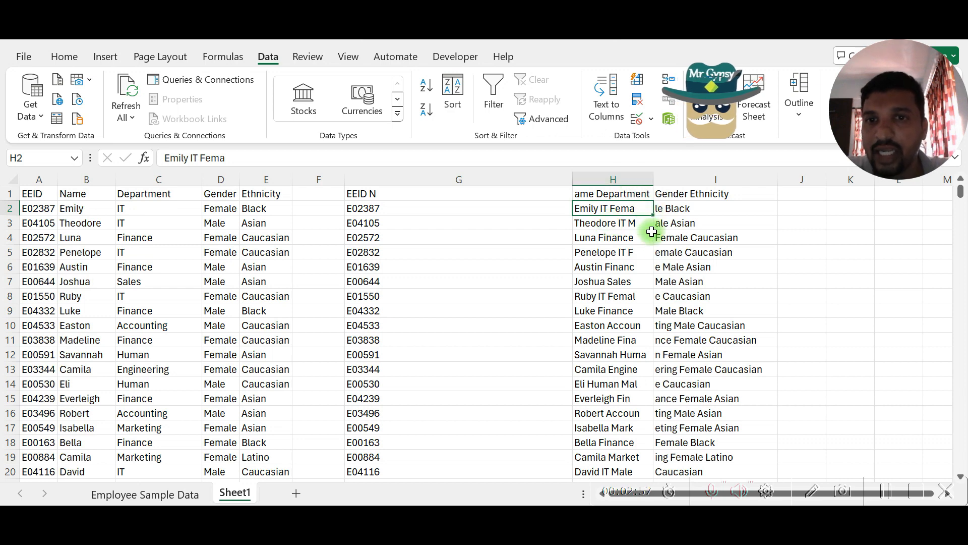
double_click(572, 178)
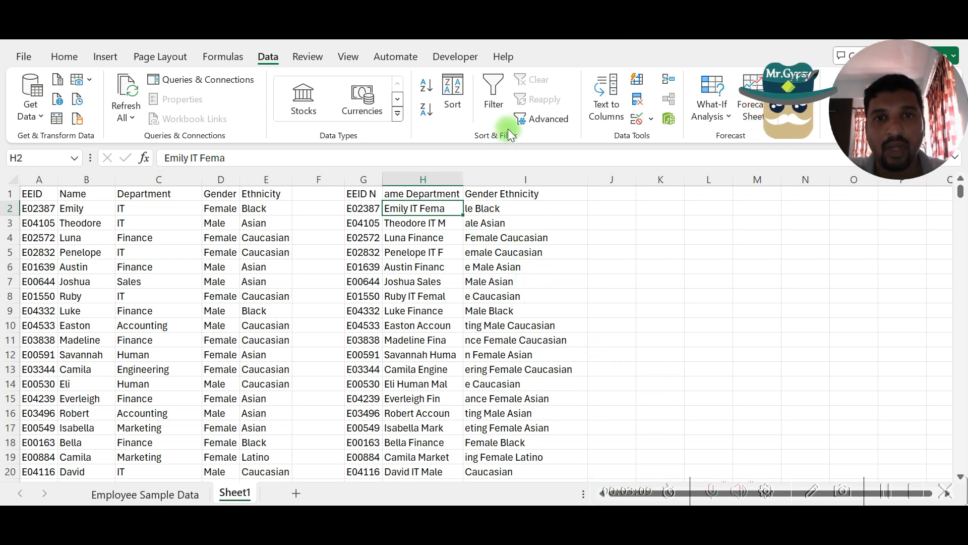
Try to split column H further with Text to Columns using Fixed width.
click(607, 98)
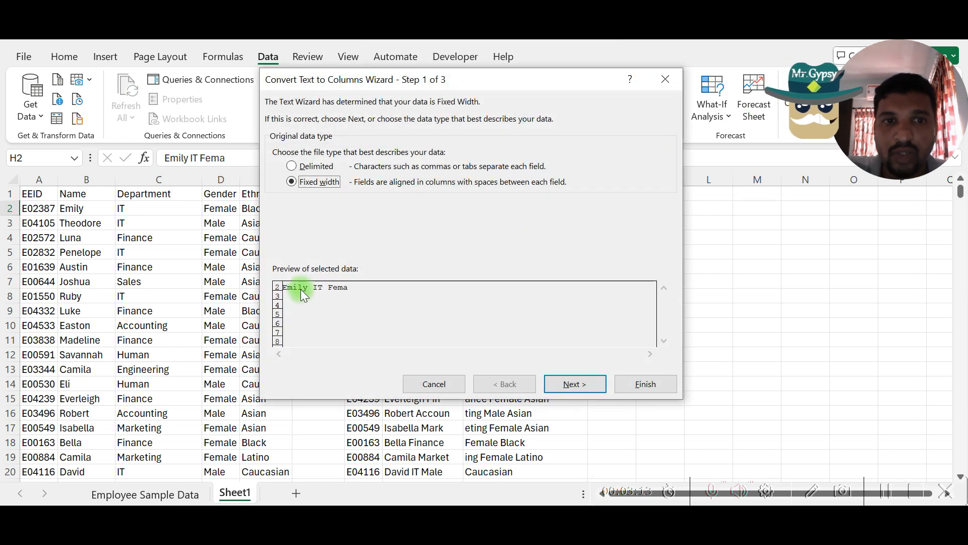
click(666, 82)
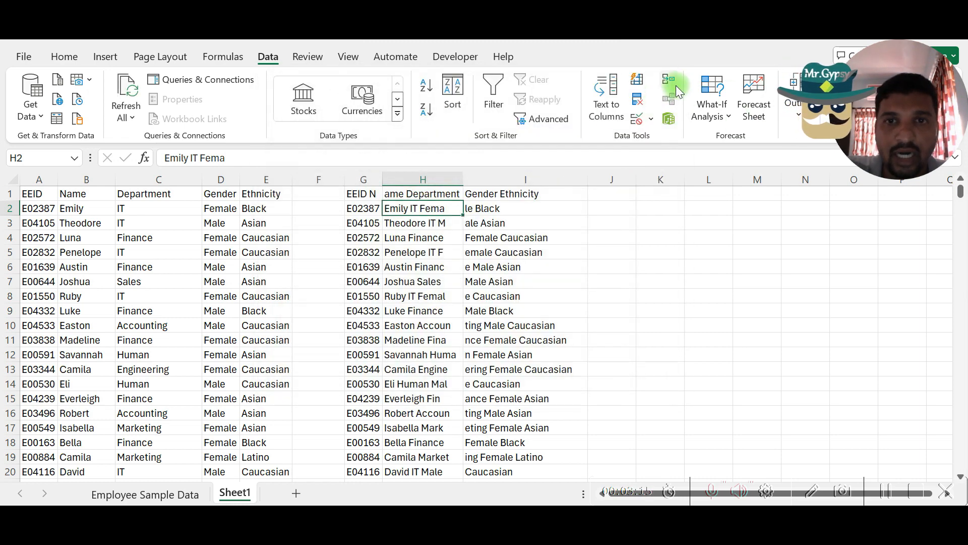
click(454, 180)
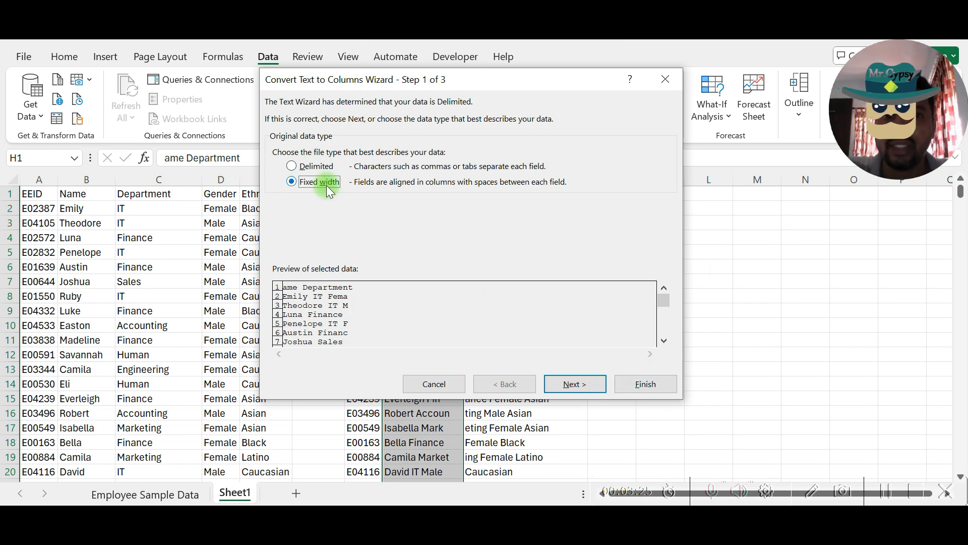
click(636, 389)
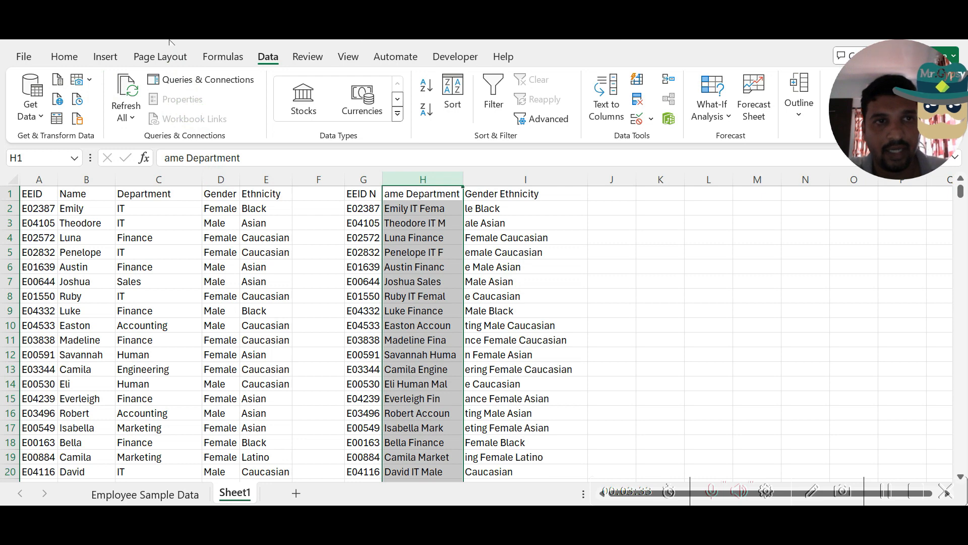
Undo the fixed-width splits and column width changes to restore the combined text in column G.
click(144, 39)
click(143, 40)
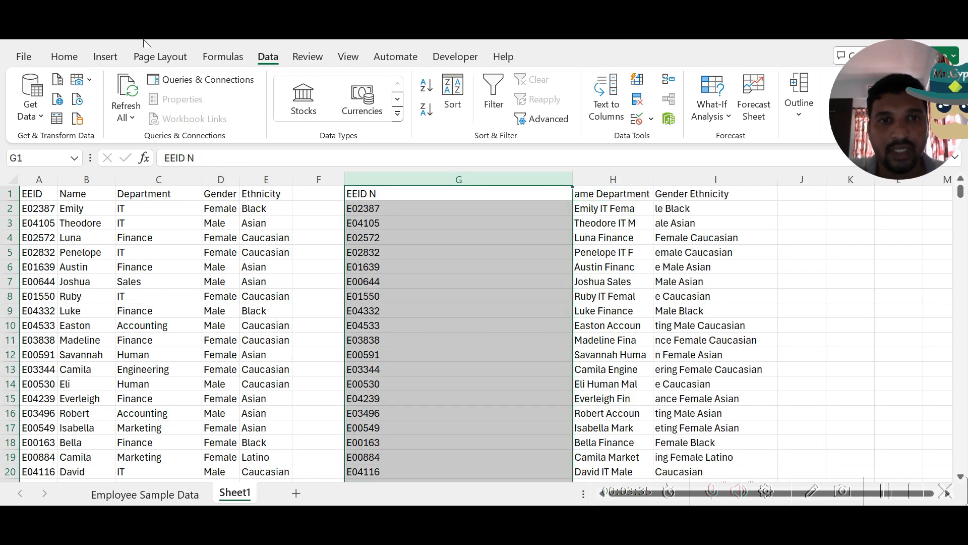
click(140, 41)
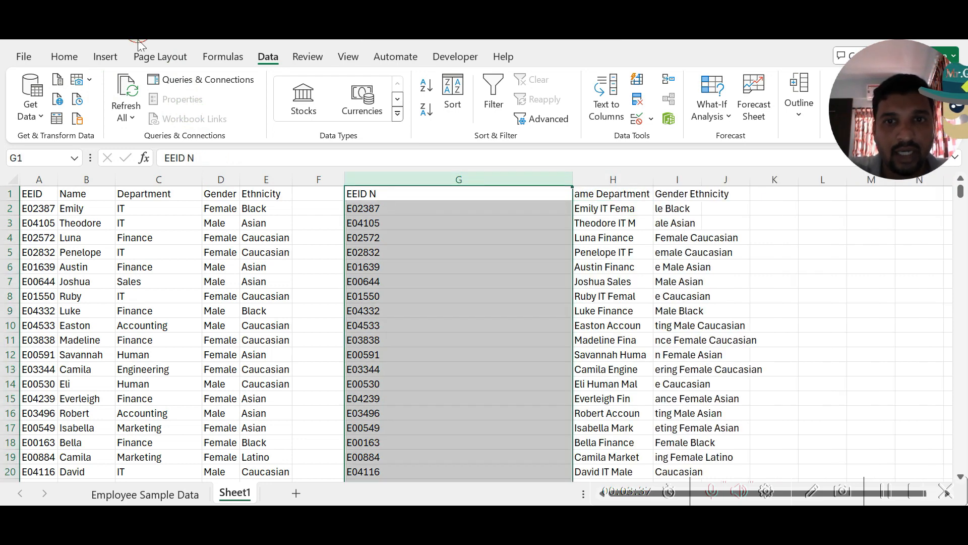
click(138, 41)
click(139, 40)
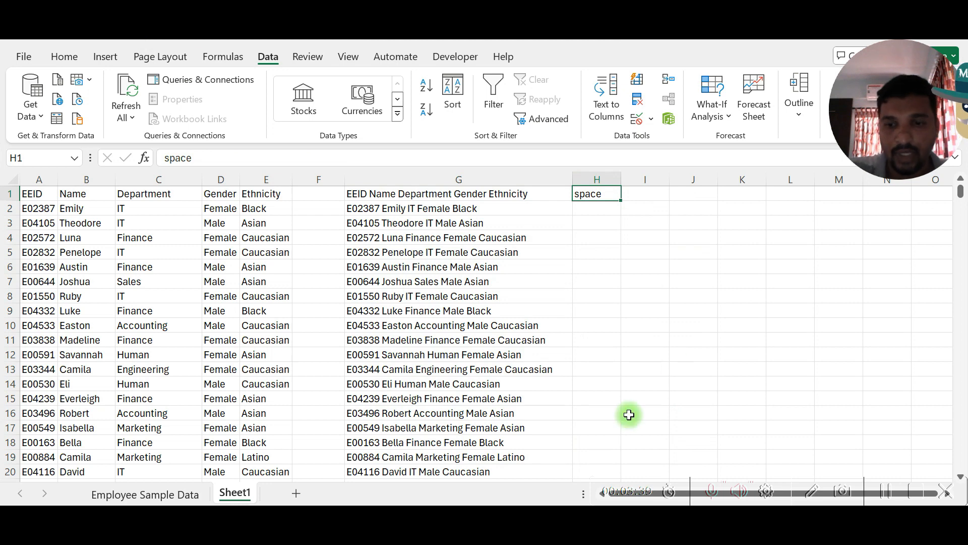
Split column G with Text to Columns as Delimited data, using Tab and Space as the delimiters.
click(466, 179)
click(611, 103)
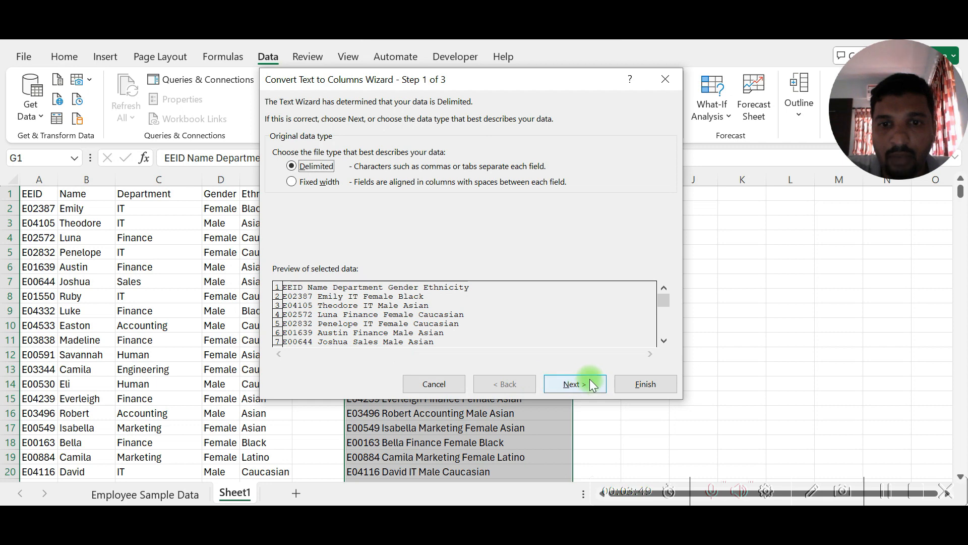
click(575, 384)
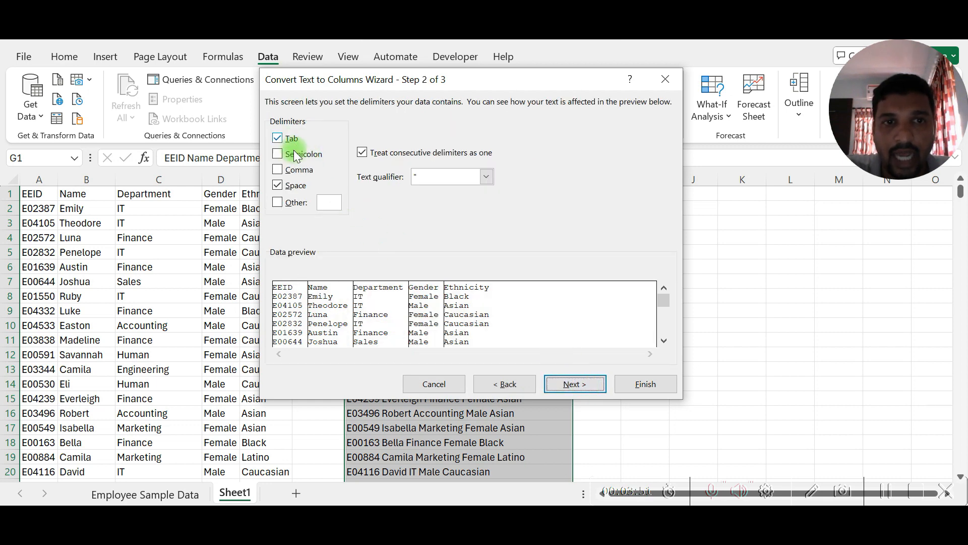
click(295, 188)
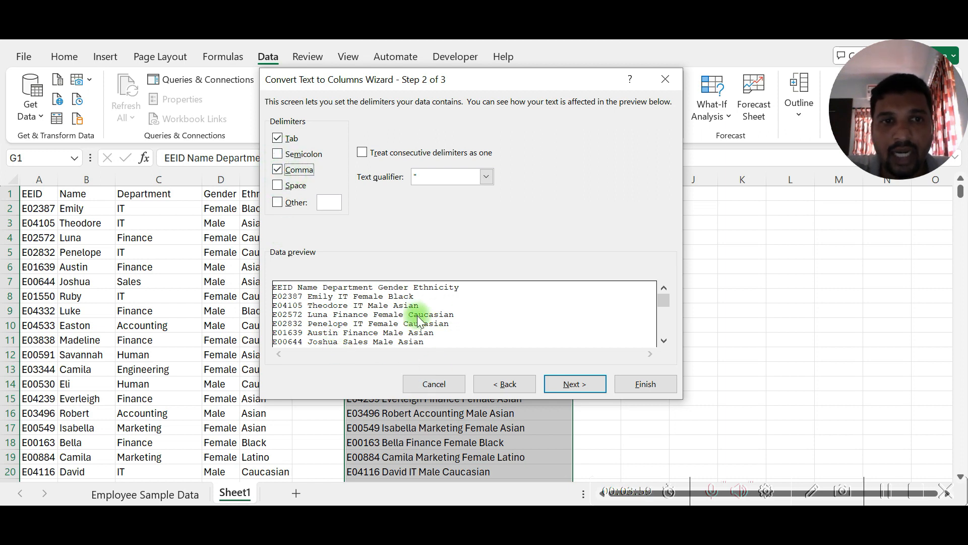
click(280, 168)
click(278, 186)
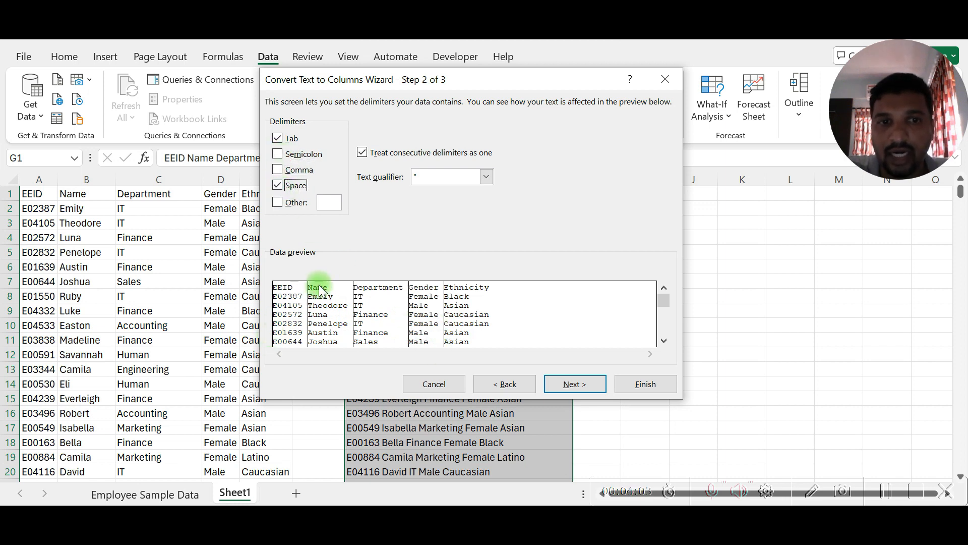
click(575, 384)
click(644, 383)
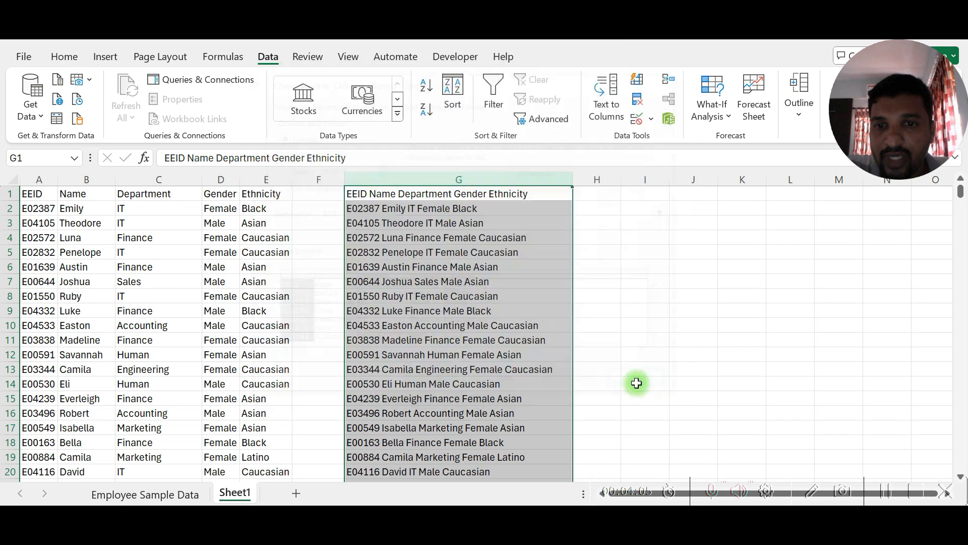
Fit the widths of columns G through K to their contents.
double_click(573, 180)
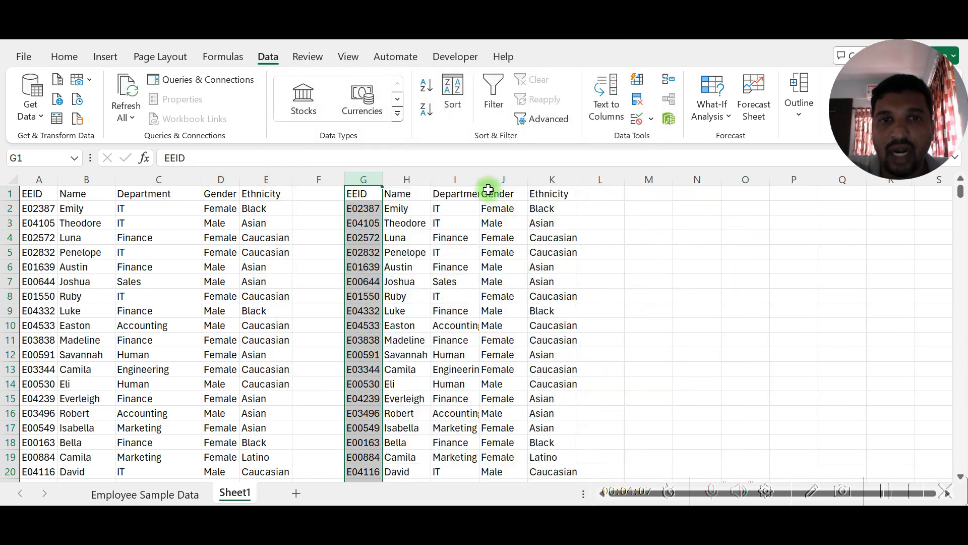
double_click(429, 179)
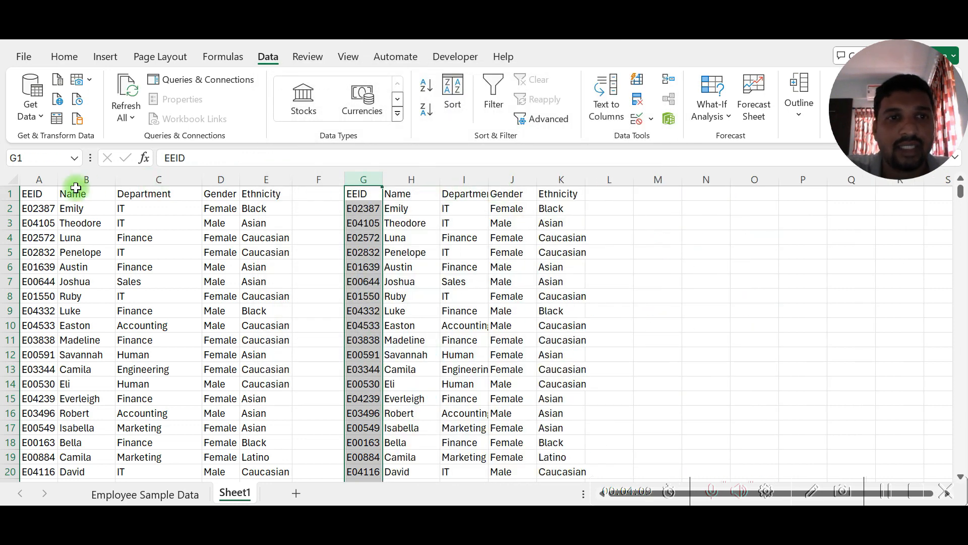
double_click(489, 179)
double_click(546, 180)
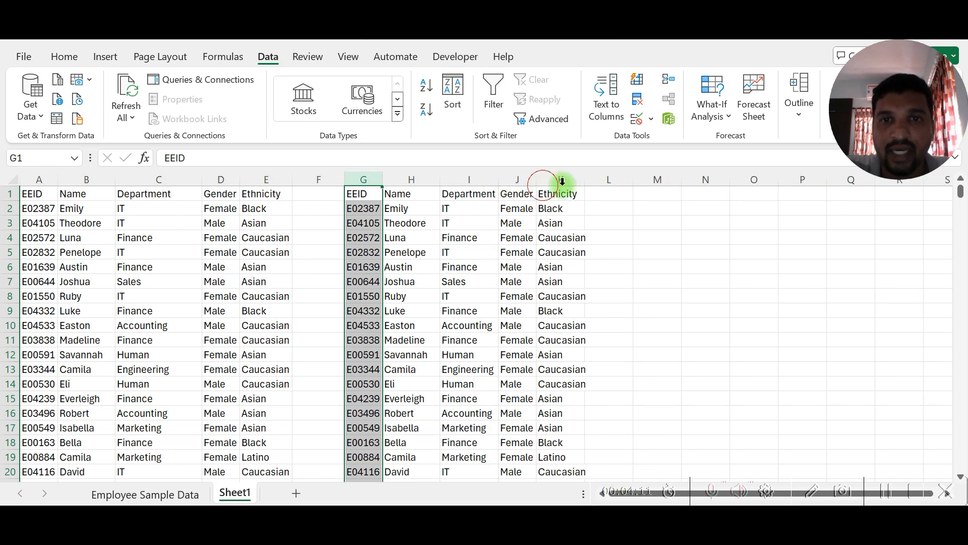
double_click(585, 180)
click(622, 246)
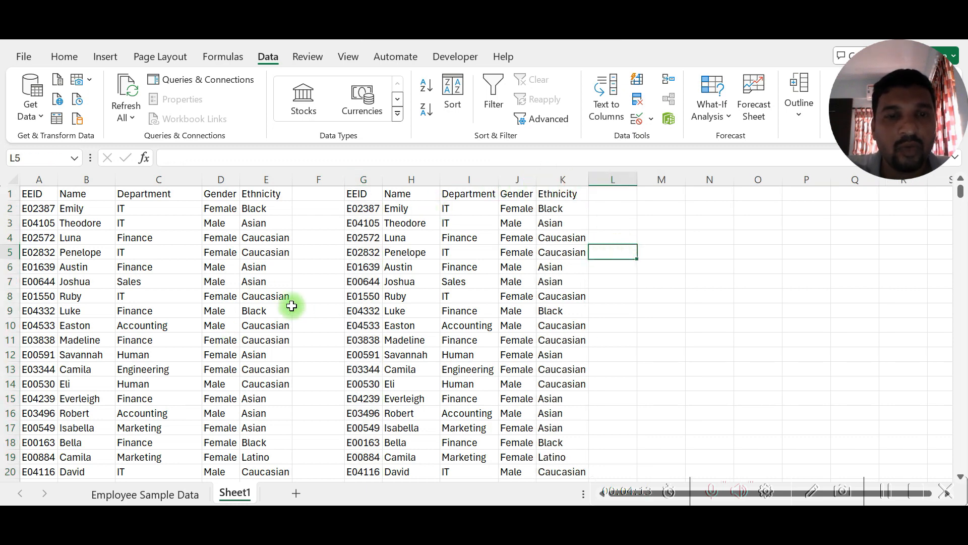